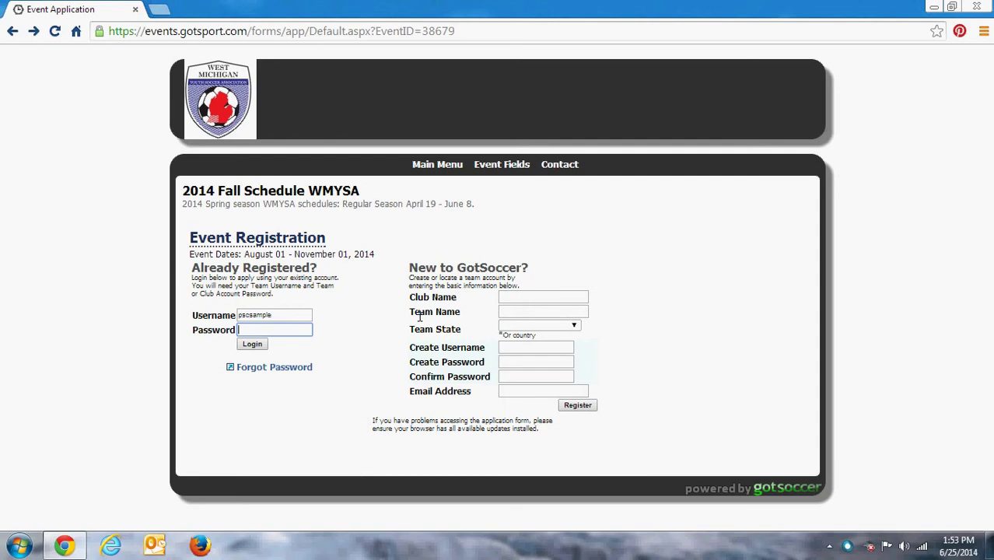
- Log in to the existing team account with its password and accept the prefilled team information
type("•••••••••")
left_click(255, 348)
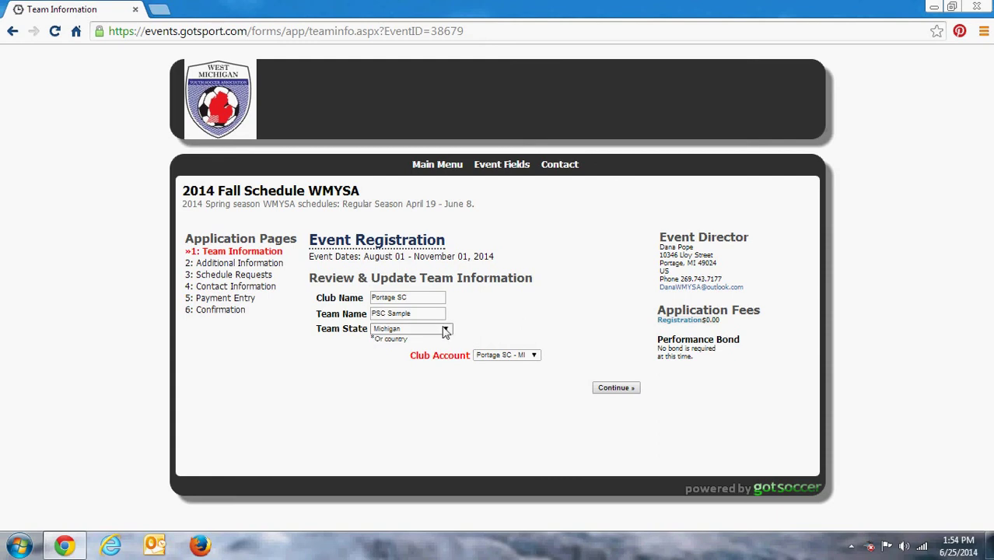
left_click(609, 388)
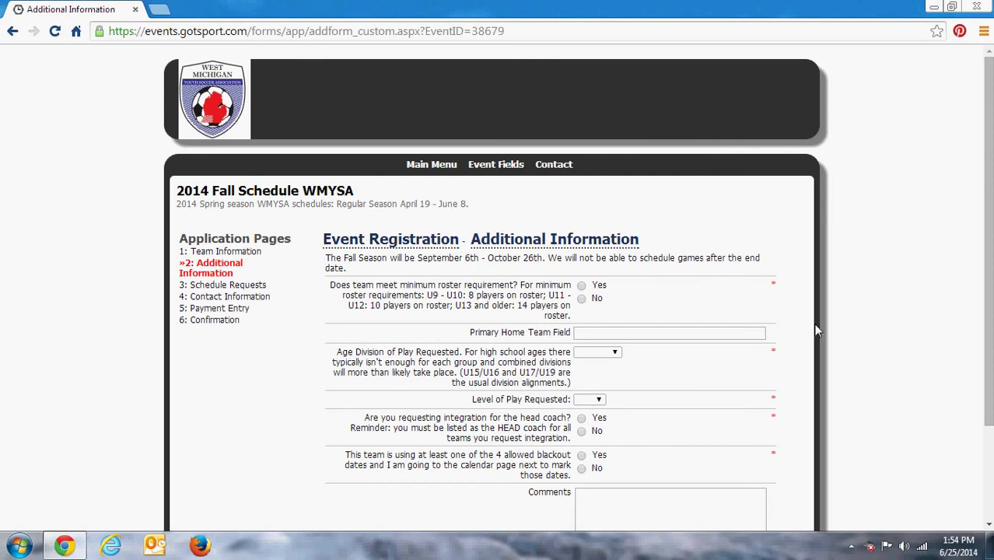
- Answer Yes to the minimum roster requirement and enter Portage Complex as the primary home team field
scroll(813, 323, "down", 3)
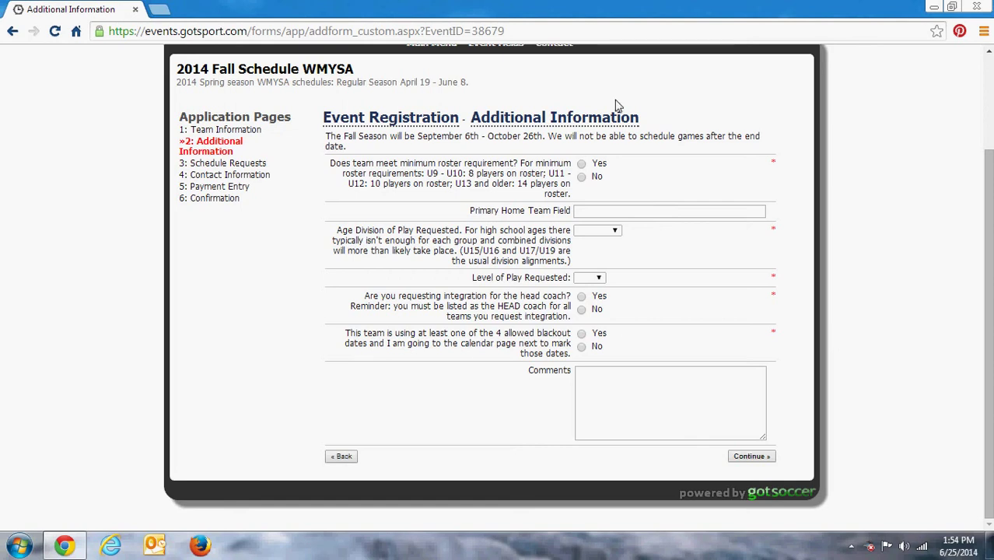
left_click(582, 164)
left_click(613, 211)
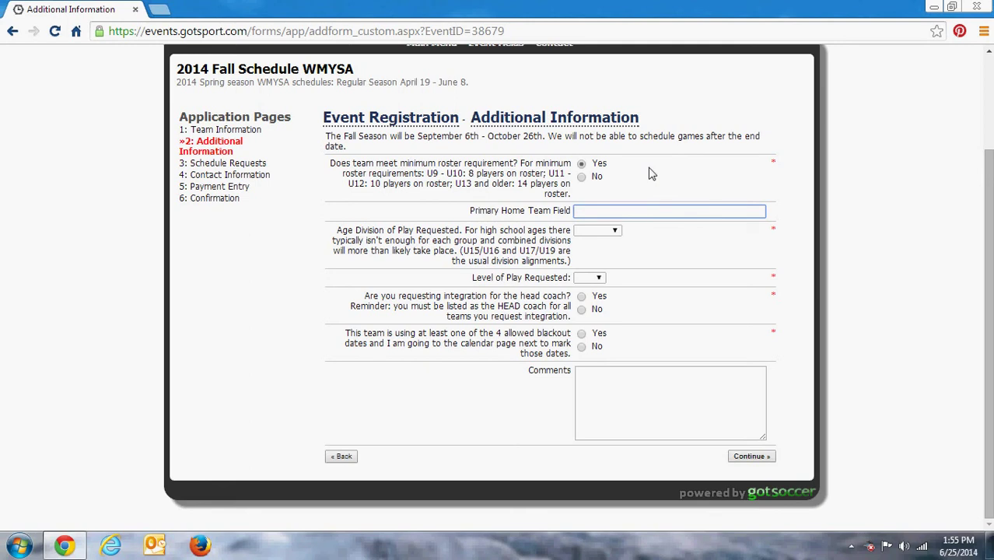
type("Po")
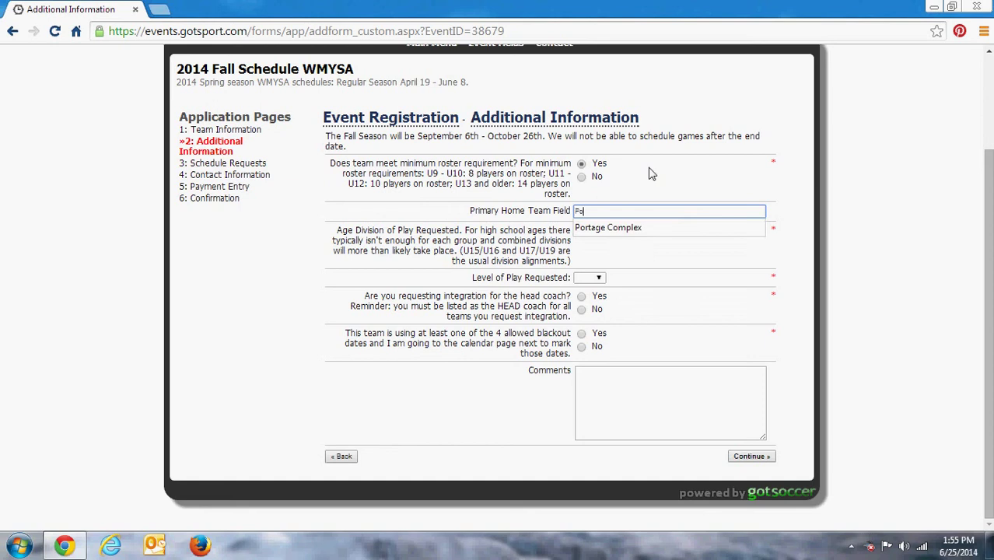
left_click(590, 226)
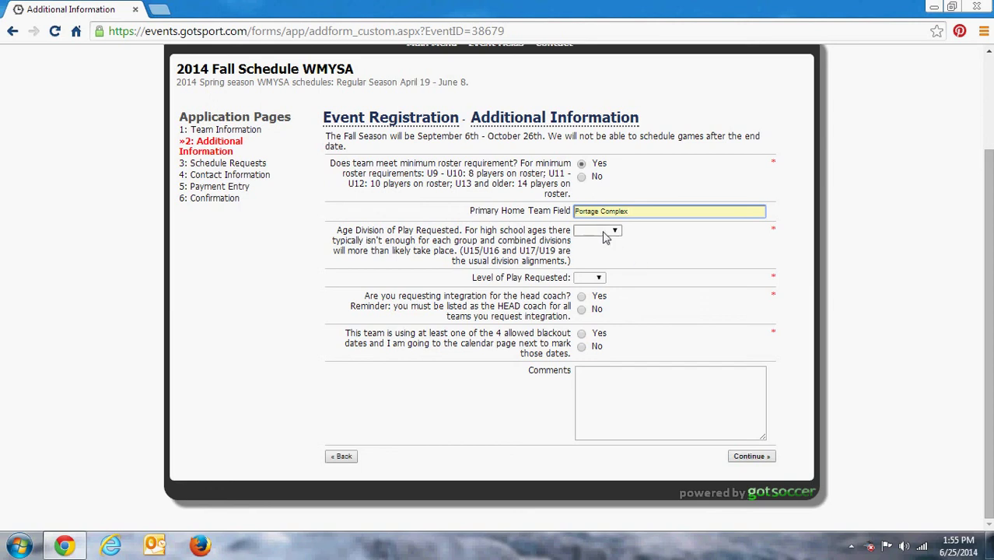
- Set the requested age division to U12 and the requested level of play to B
left_click(605, 232)
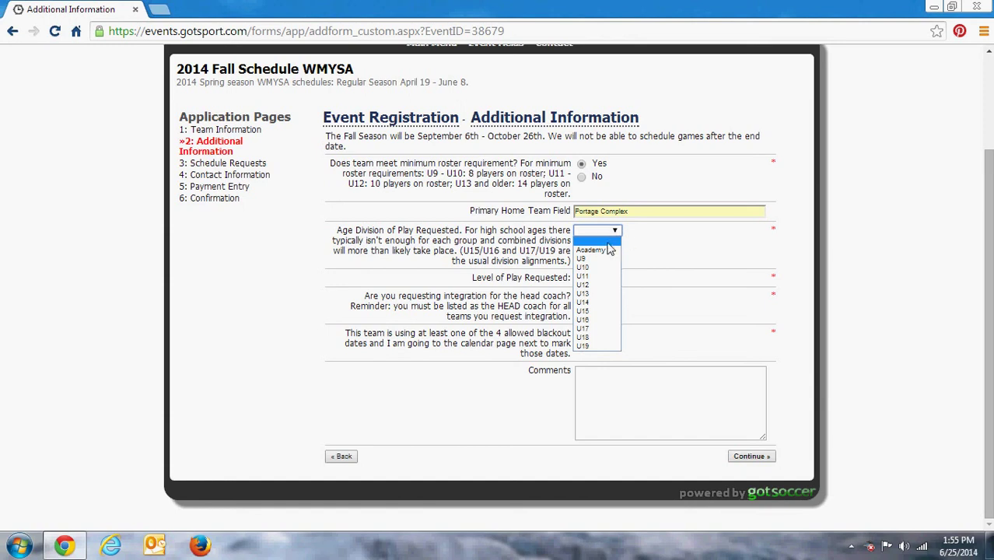
left_click(603, 286)
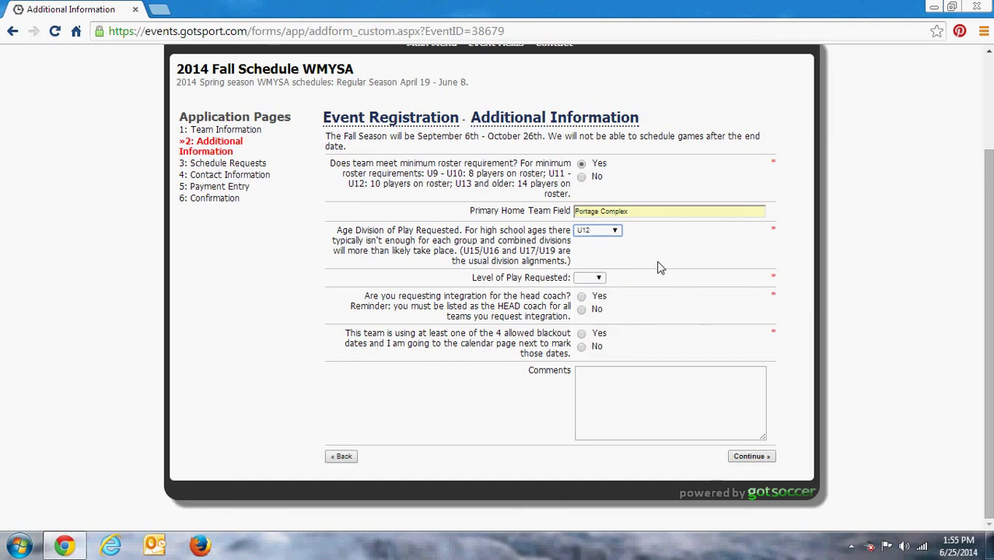
left_click(597, 279)
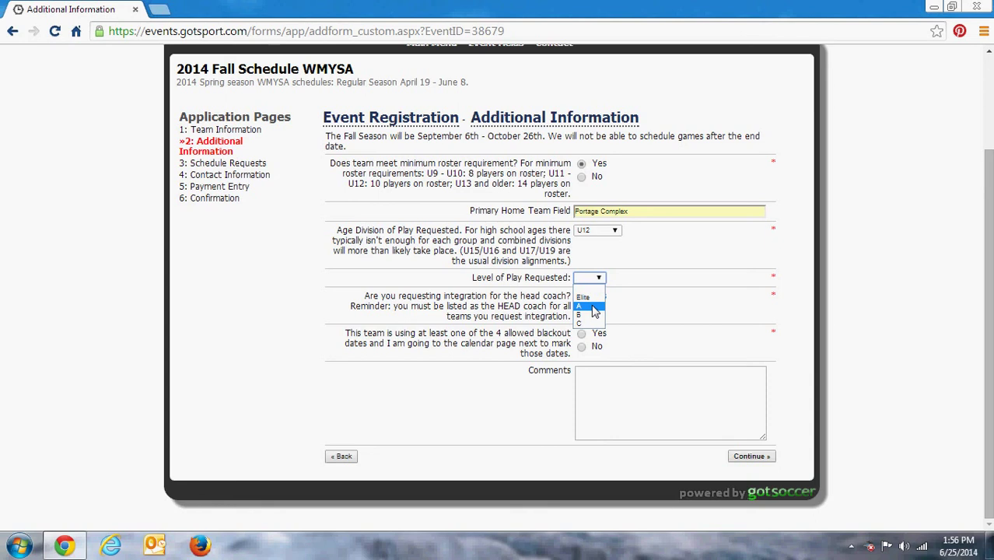
left_click(594, 315)
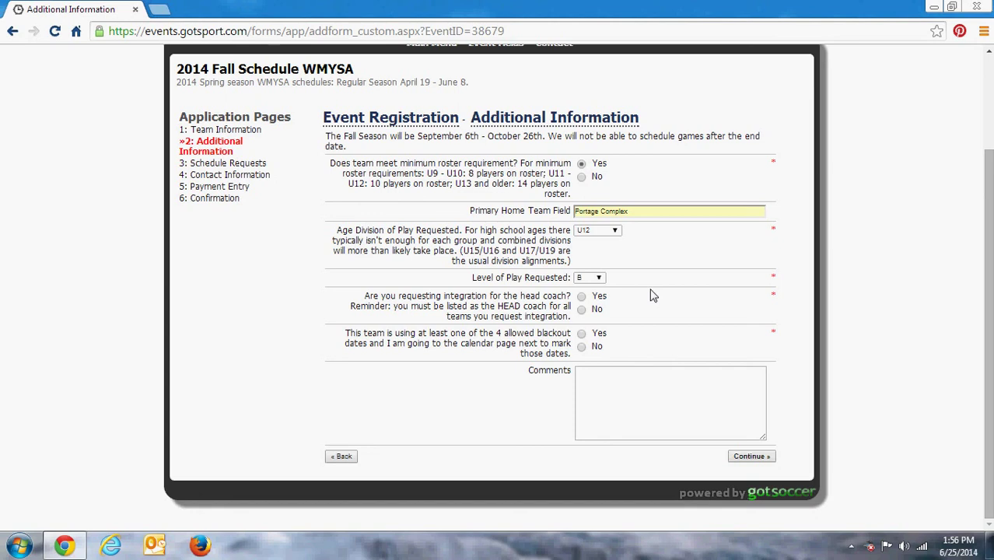
- Answer Yes to head coach integration and to using blackout dates, leave the comments empty, and continue to the schedule requests
left_click(583, 297)
left_click(582, 334)
left_click(618, 378)
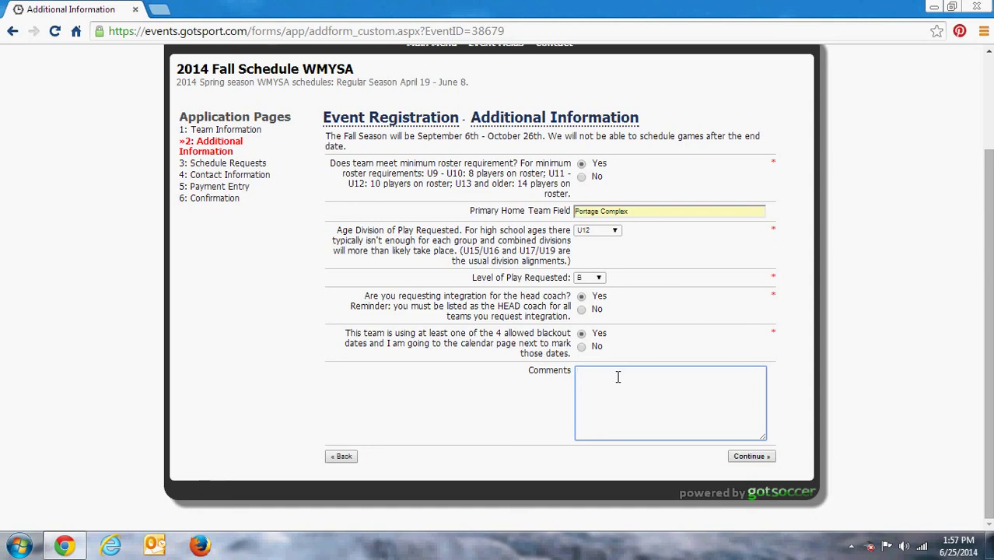
left_click(748, 456)
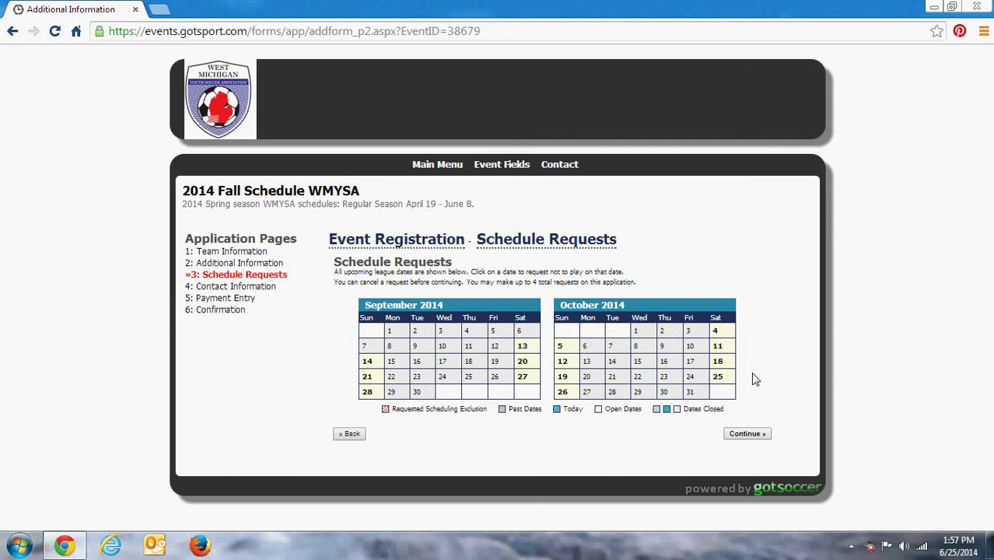
left_click(716, 333)
left_click(563, 345)
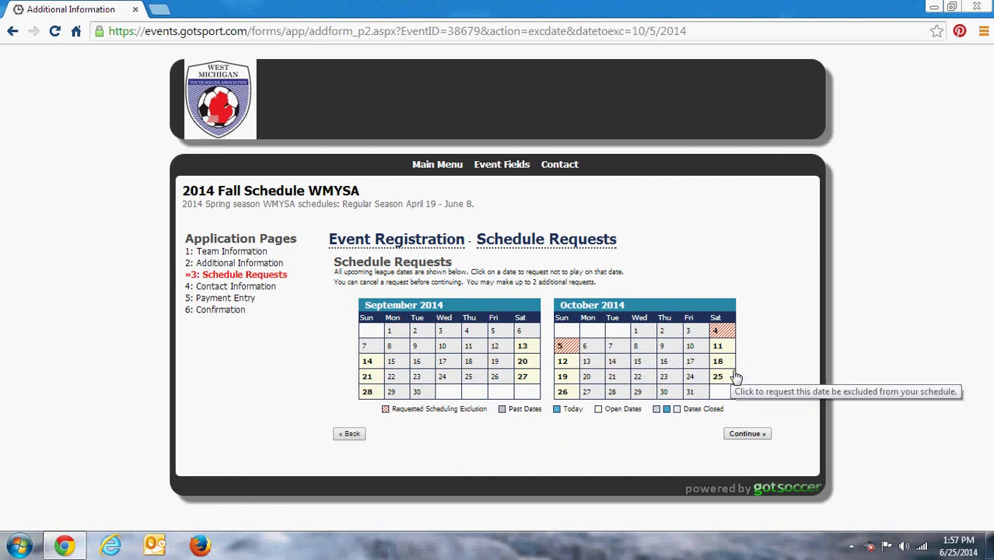
left_click(567, 347)
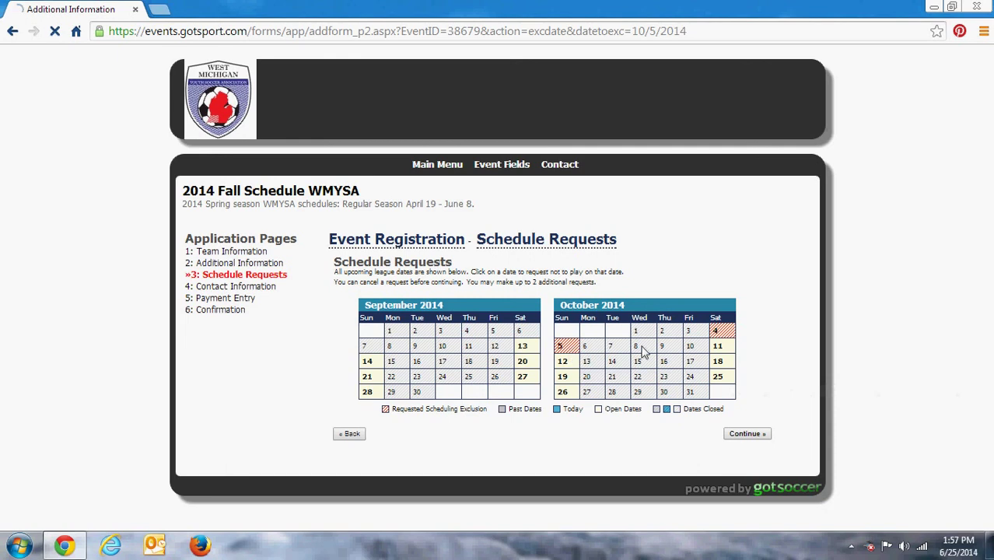
left_click(722, 337)
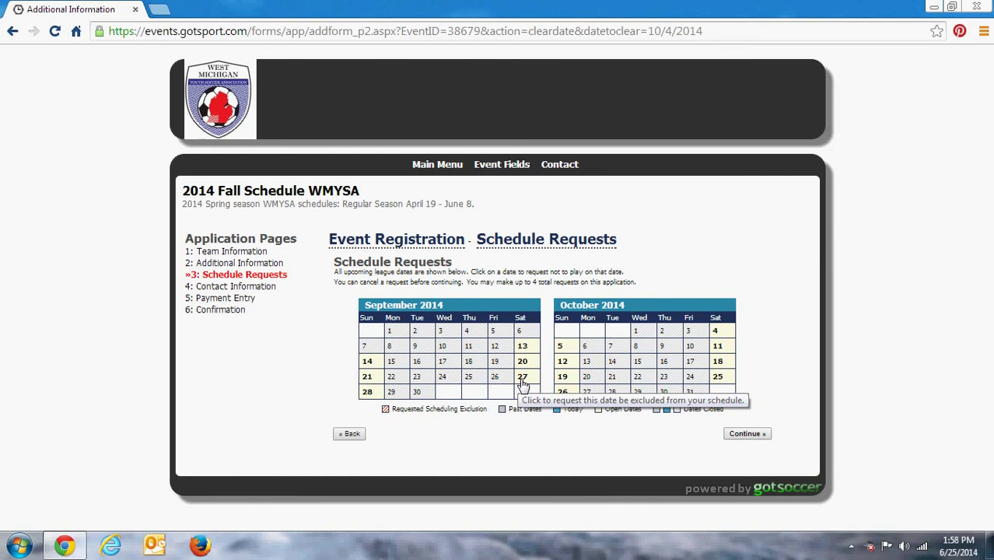
- Request scheduling exclusions for September 21 and October 5, 12 and 19, 2014, and continue to the contact information
left_click(368, 376)
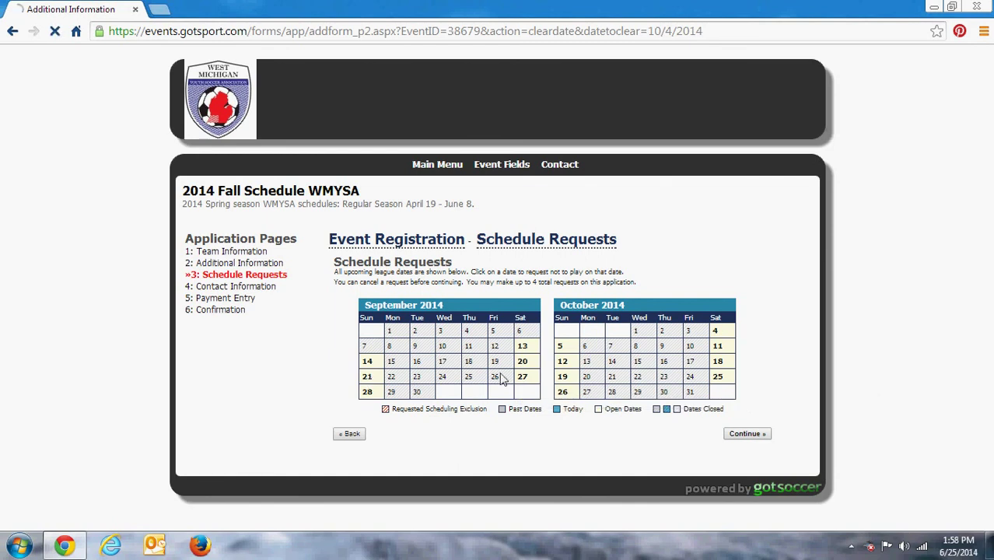
left_click(570, 360)
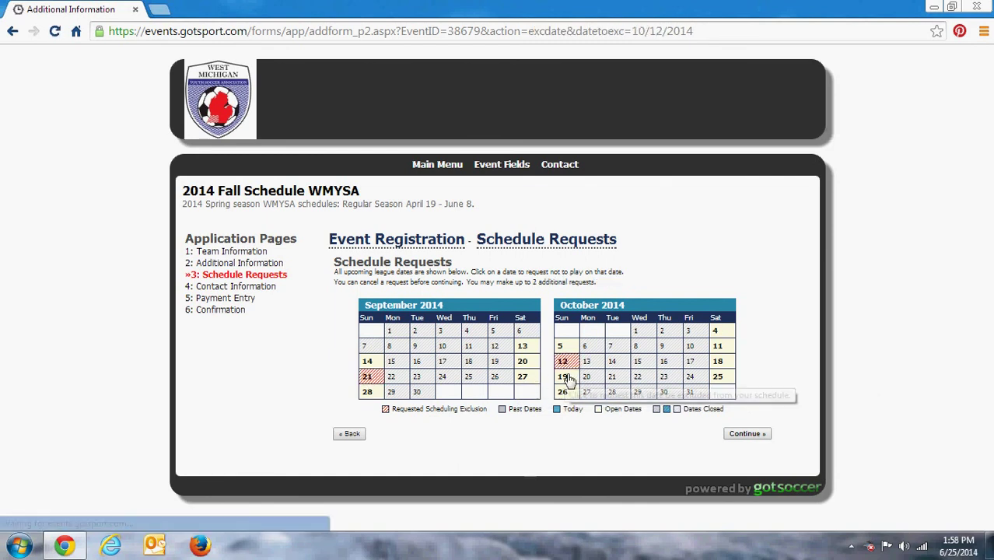
left_click(573, 349)
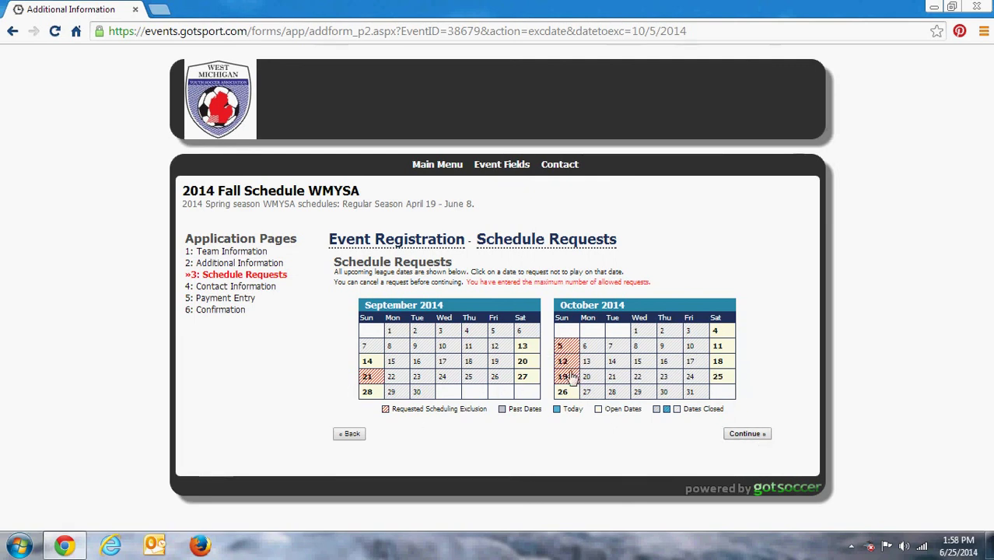
left_click(743, 436)
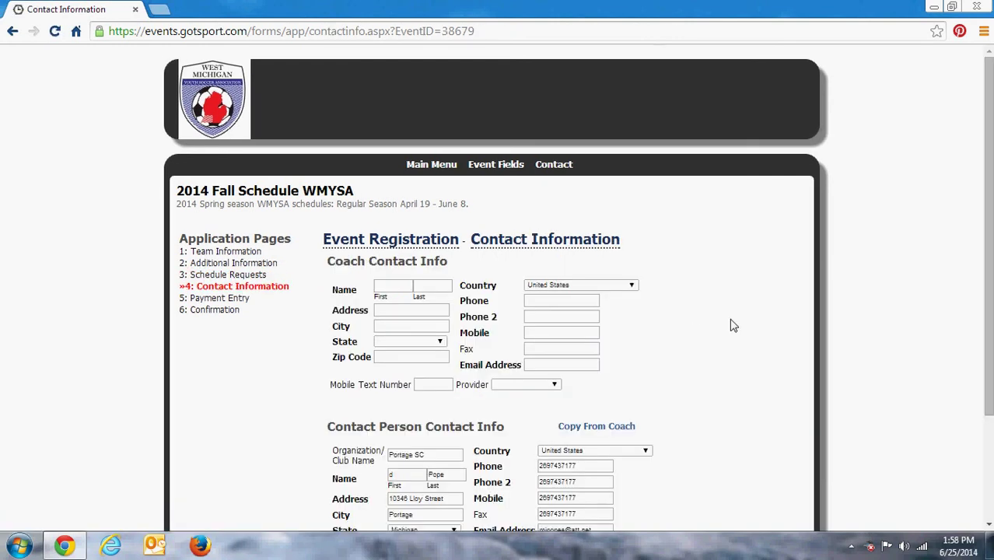
- Fill in the coach's name and contact details from a saved autofill entry and continue to the payment page
scroll(731, 326, "down", 3)
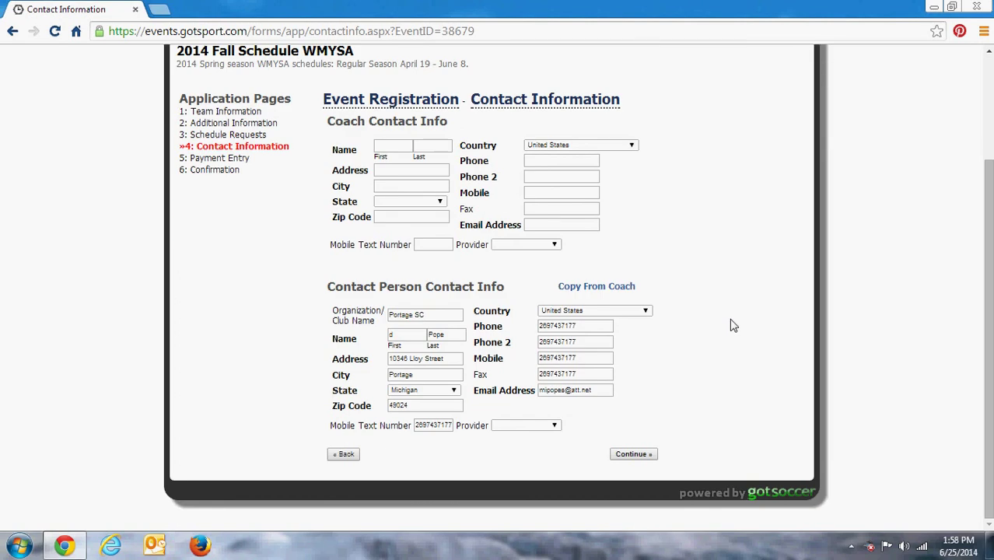
left_click(410, 152)
type("D")
key("BackSpace")
type("K")
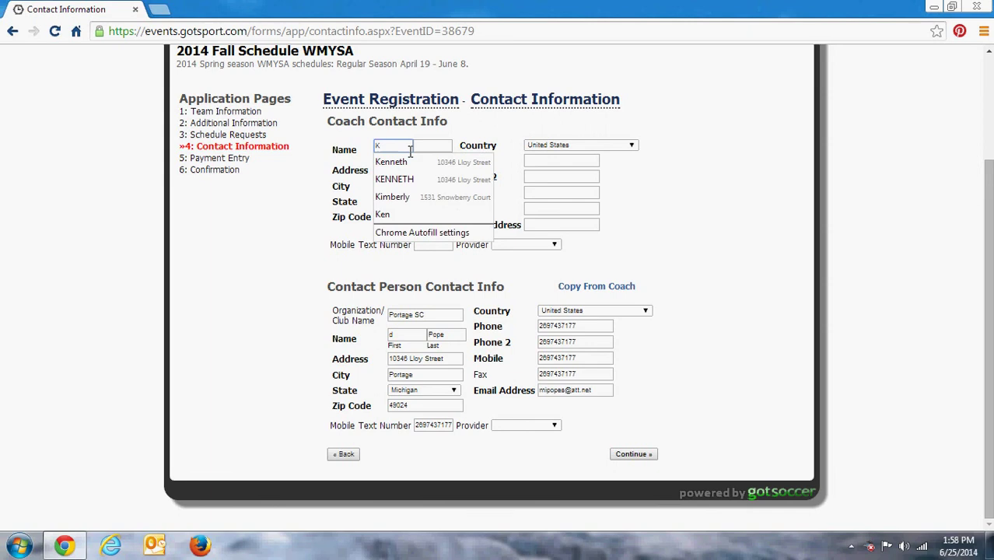
key("Tab")
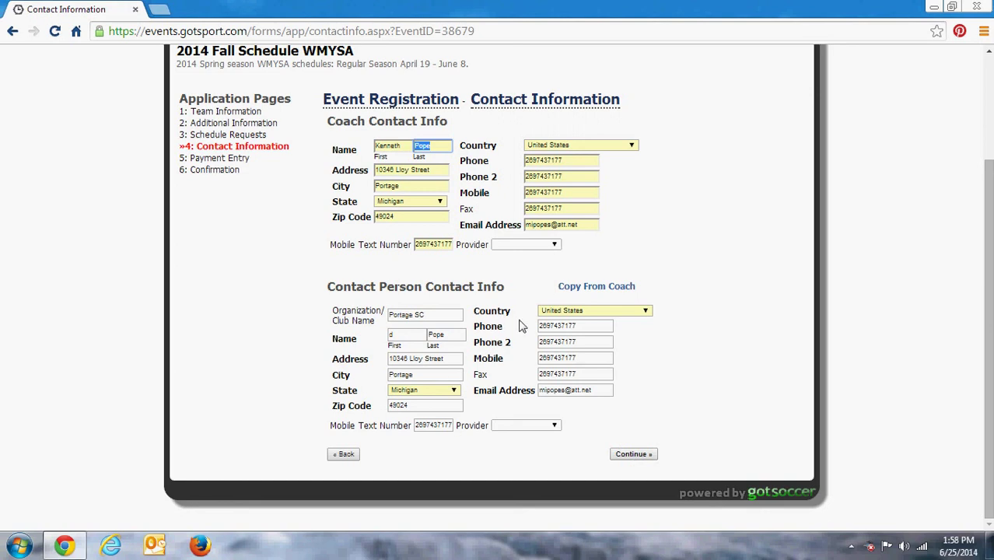
left_click(634, 456)
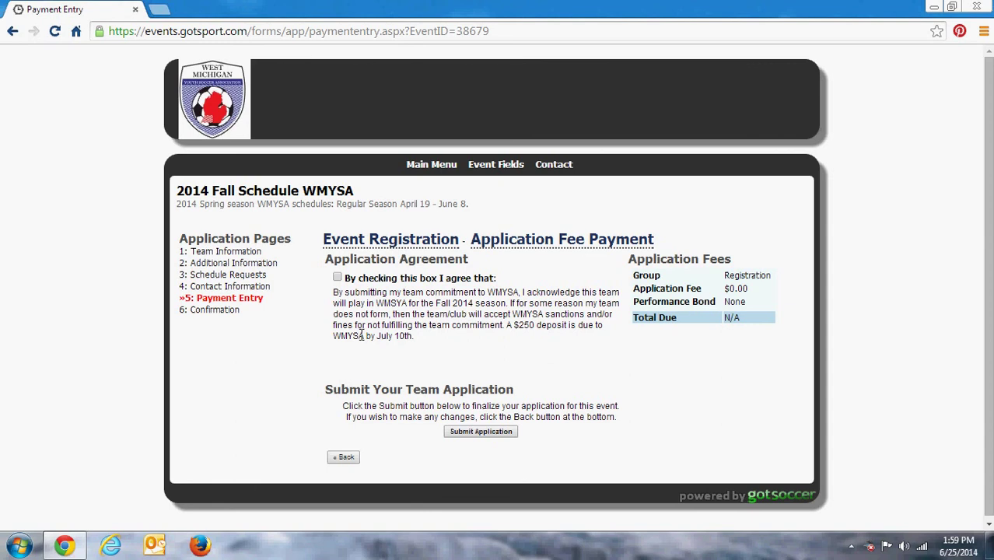
- Accept the application agreement and submit the team application
left_click(337, 279)
left_click(482, 433)
left_click(483, 436)
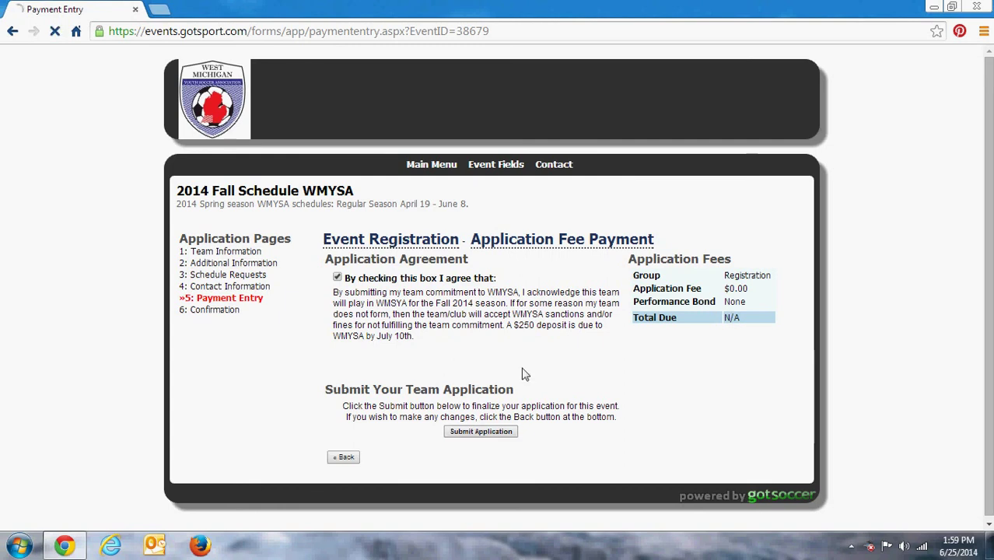